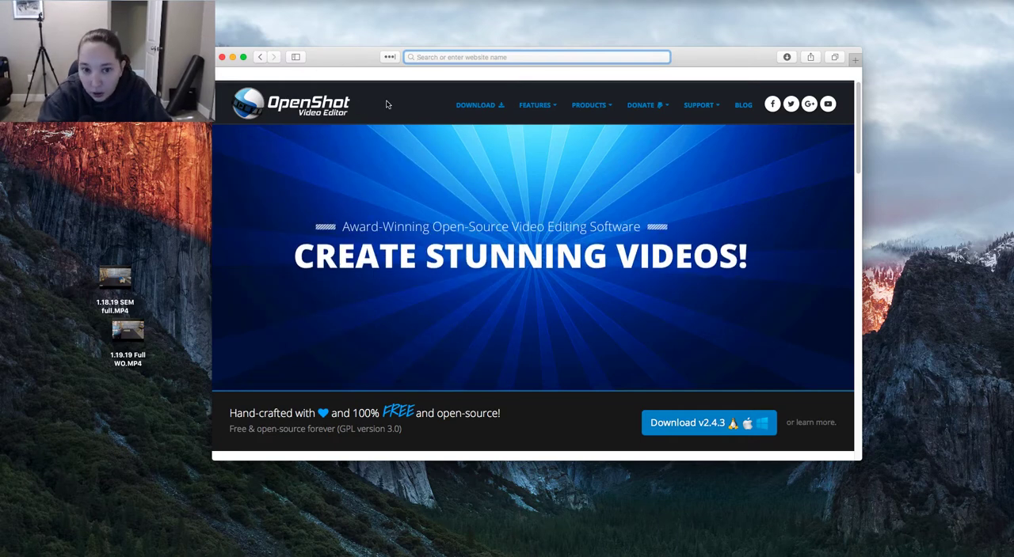
Open the download page for OpenShot v2.4.3 on the OpenShot website
left_click(468, 57)
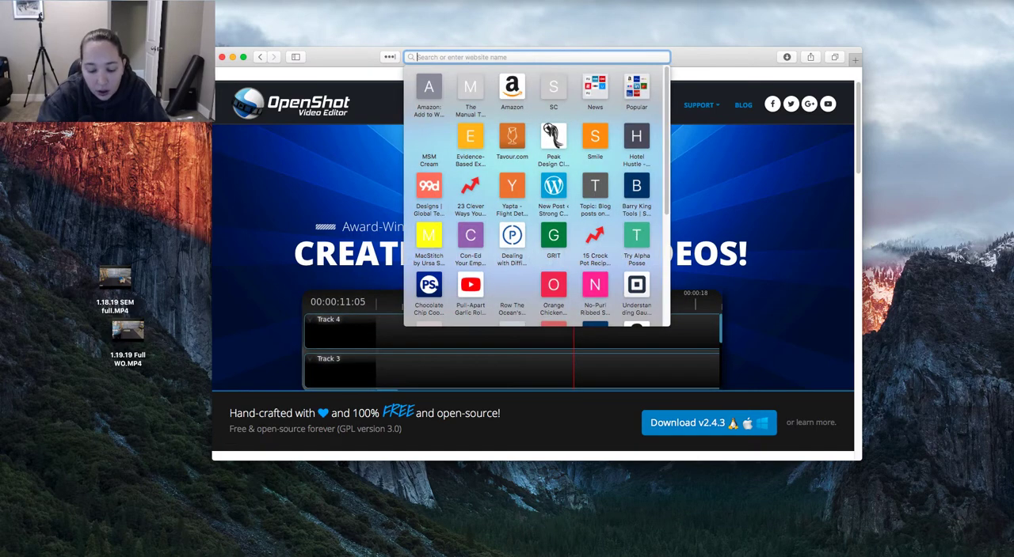
type("opensh")
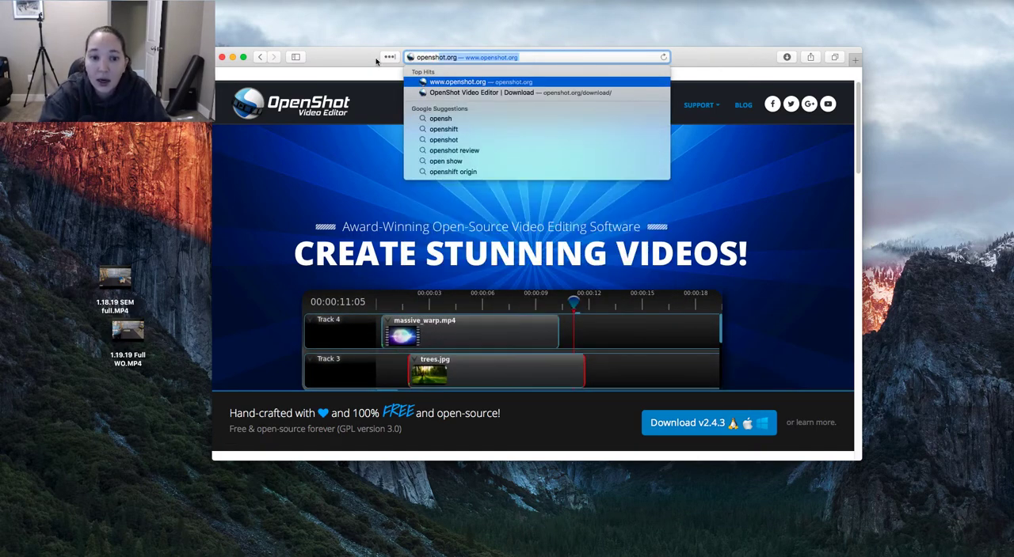
key("BackSpace")
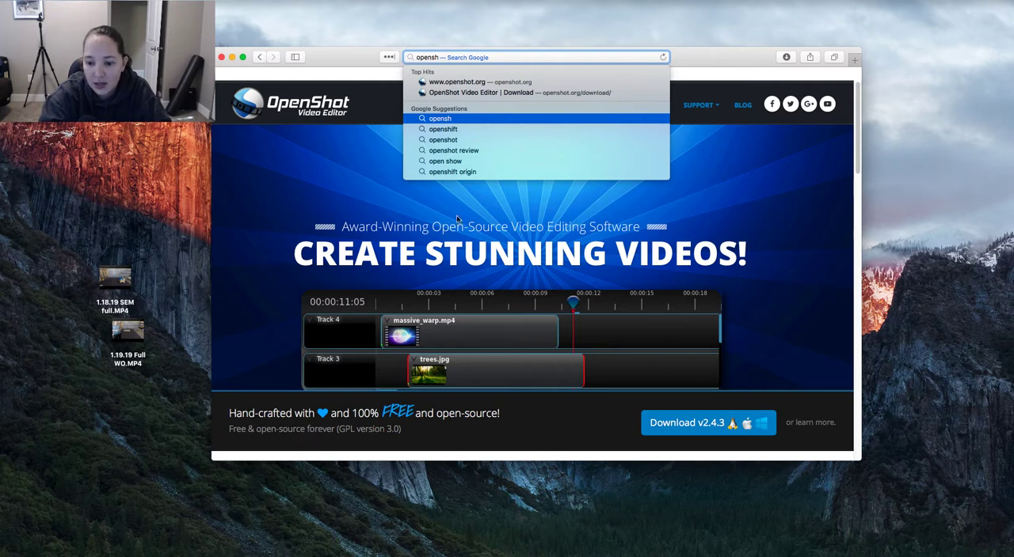
left_click(541, 426)
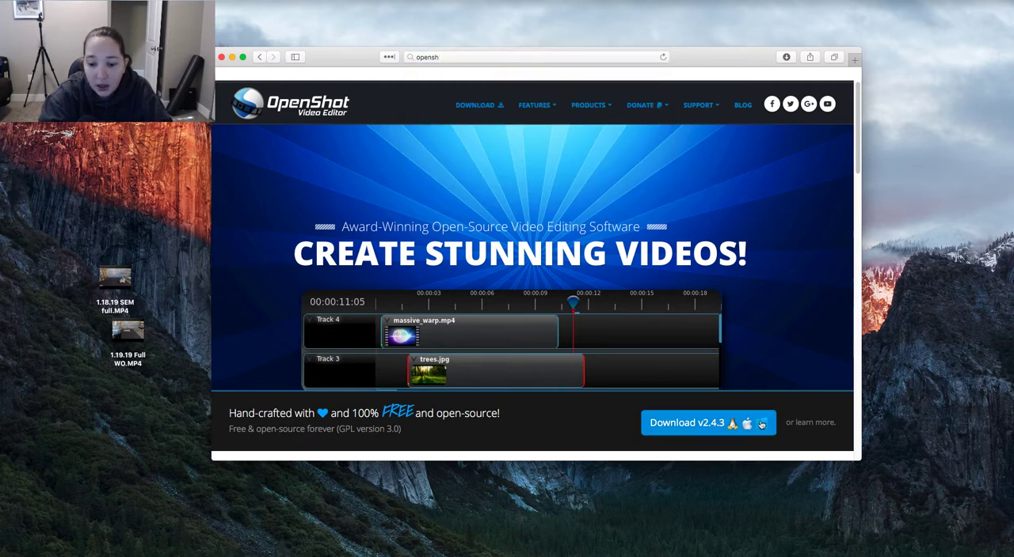
left_click(671, 426)
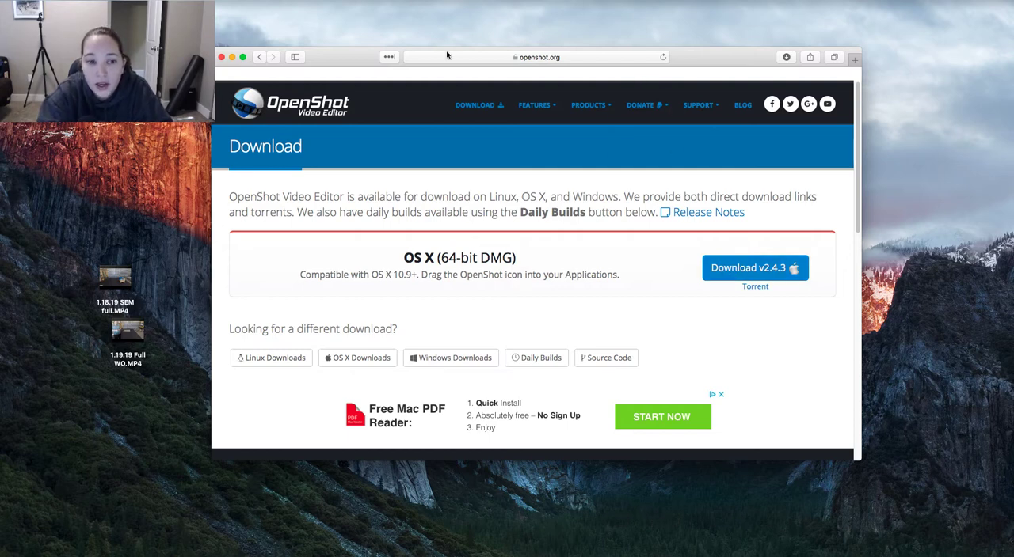
Close the browser window, launch OpenShot Video Editor and bring Track 0 of the empty timeline into view
left_click(221, 57)
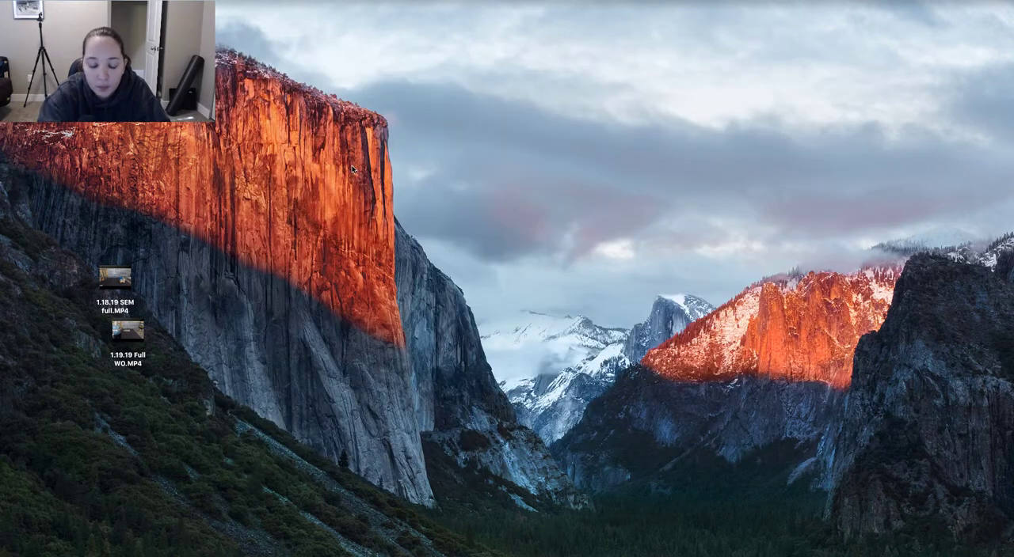
key("super+space")
type("op")
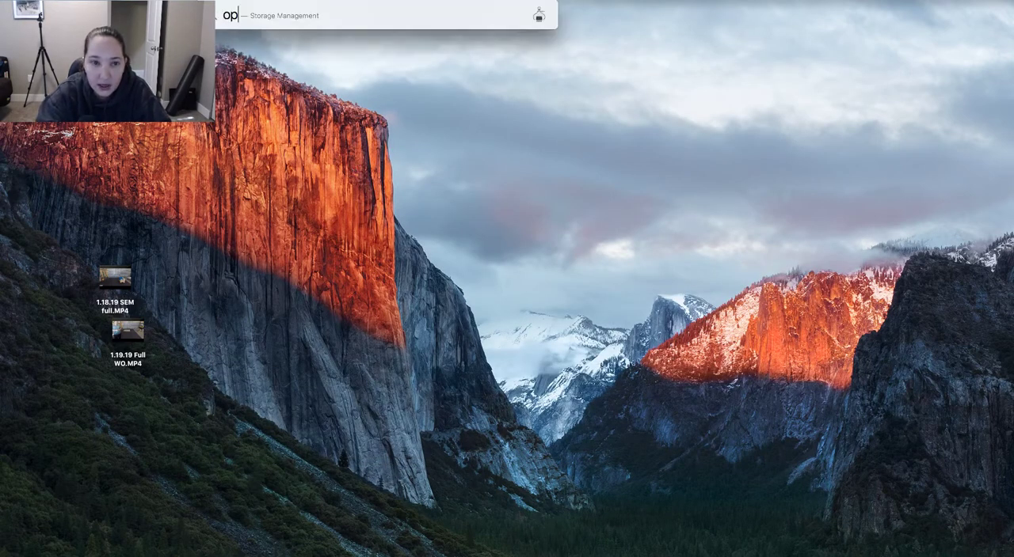
type("en")
key("Return")
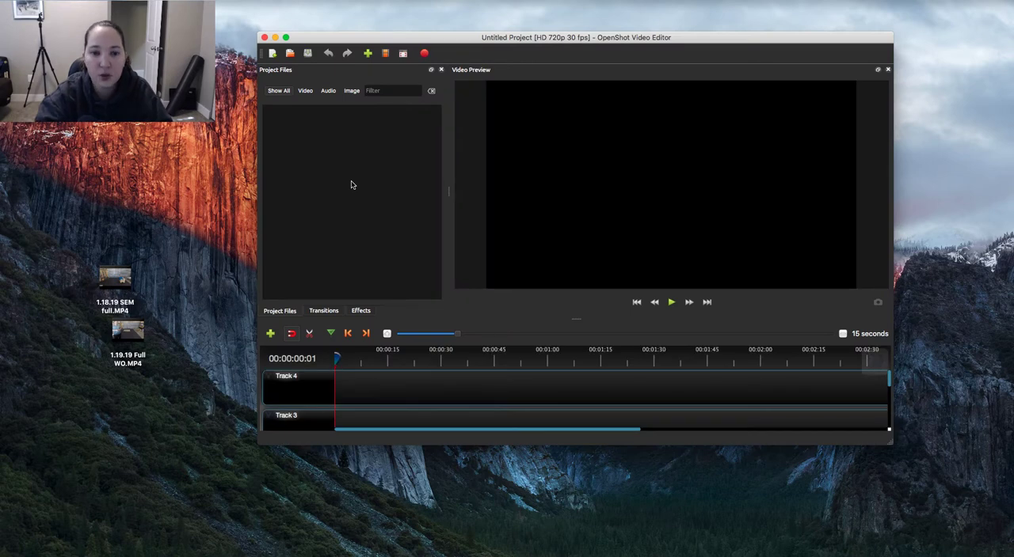
left_click_drag(465, 40, 466, 33)
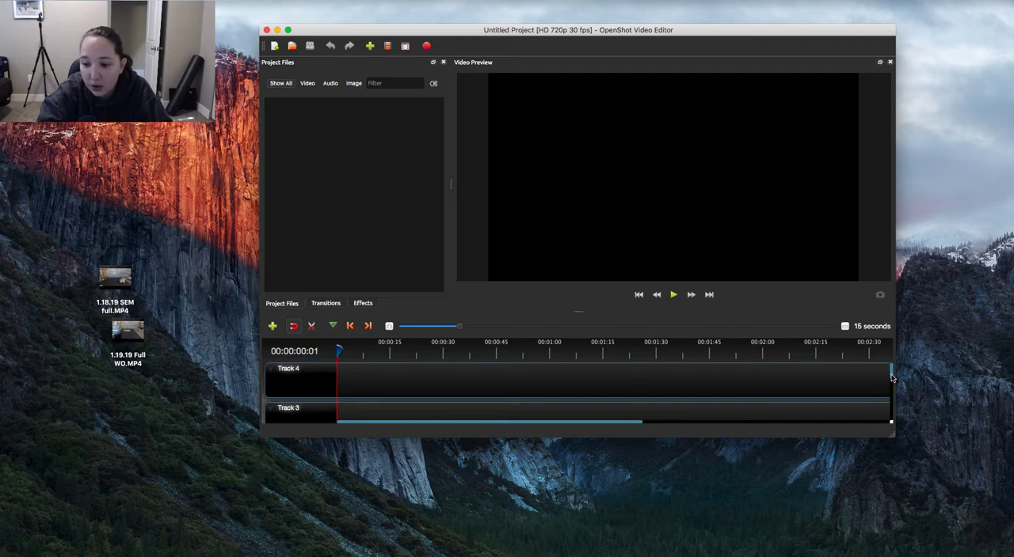
left_click_drag(891, 378, 890, 420)
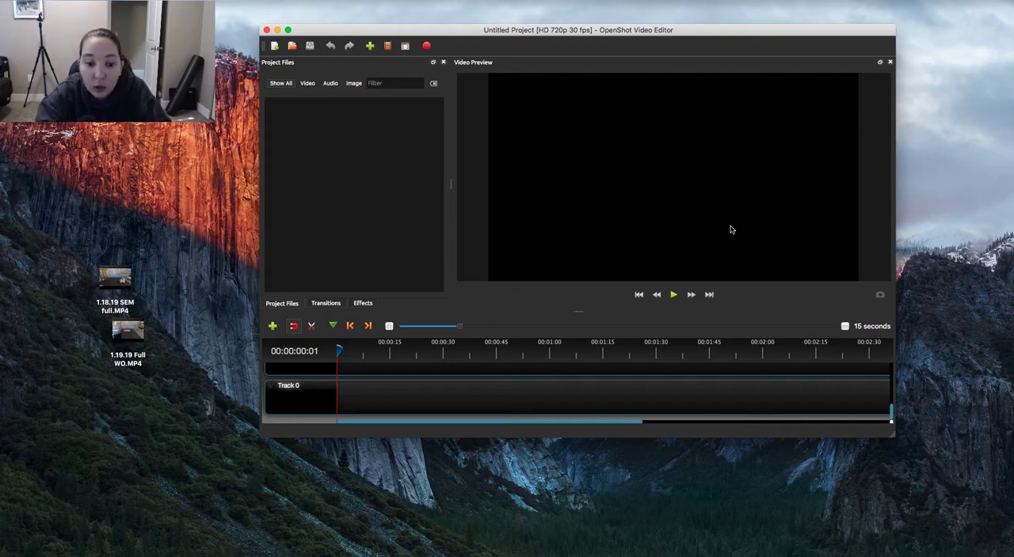
right_click(341, 198)
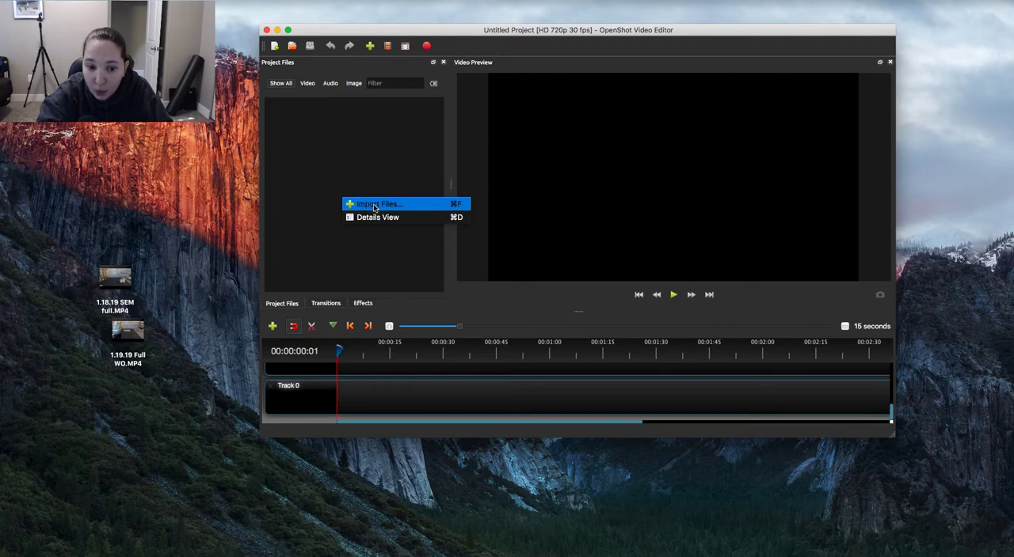
left_click(374, 207)
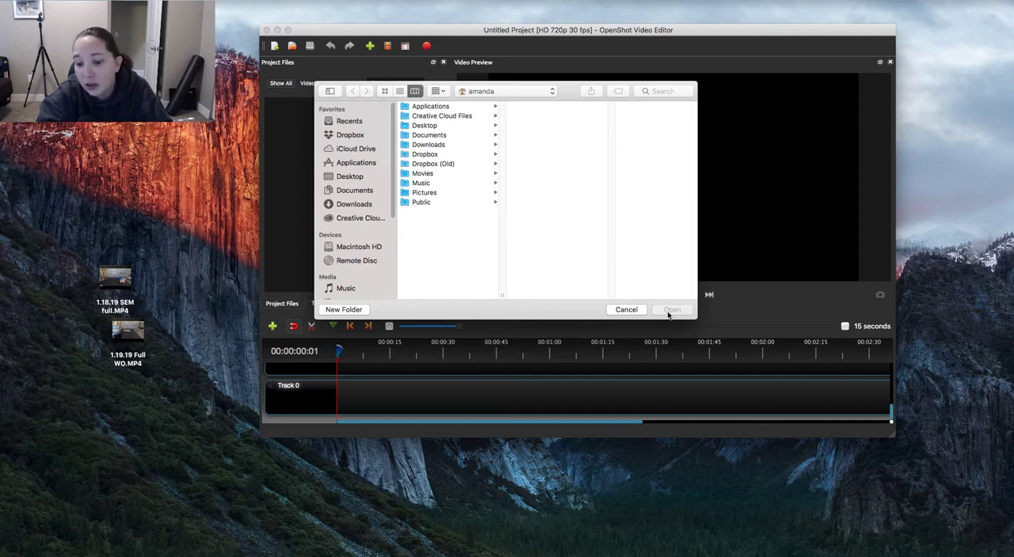
left_click(626, 310)
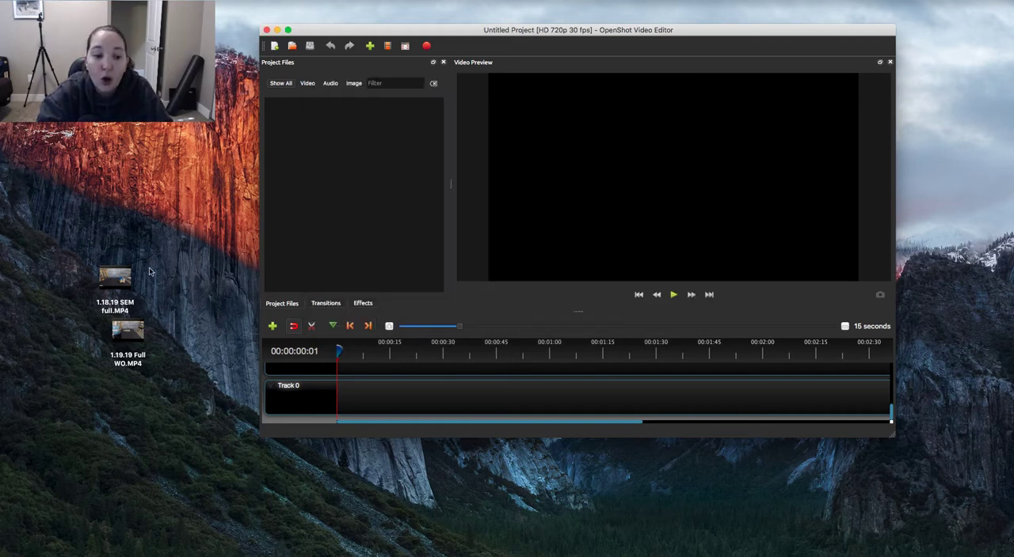
Import the videos 1.18.19 SEM full.MP4 and 1.19.19 Full WO.MP4 from the desktop into the project files
mouse_move(133, 283)
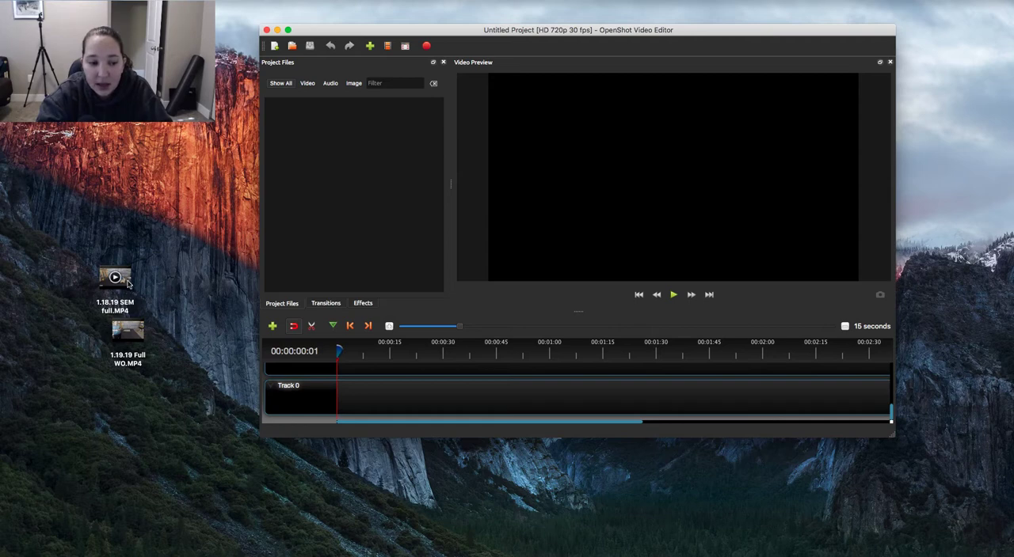
left_click_drag(127, 282, 360, 150)
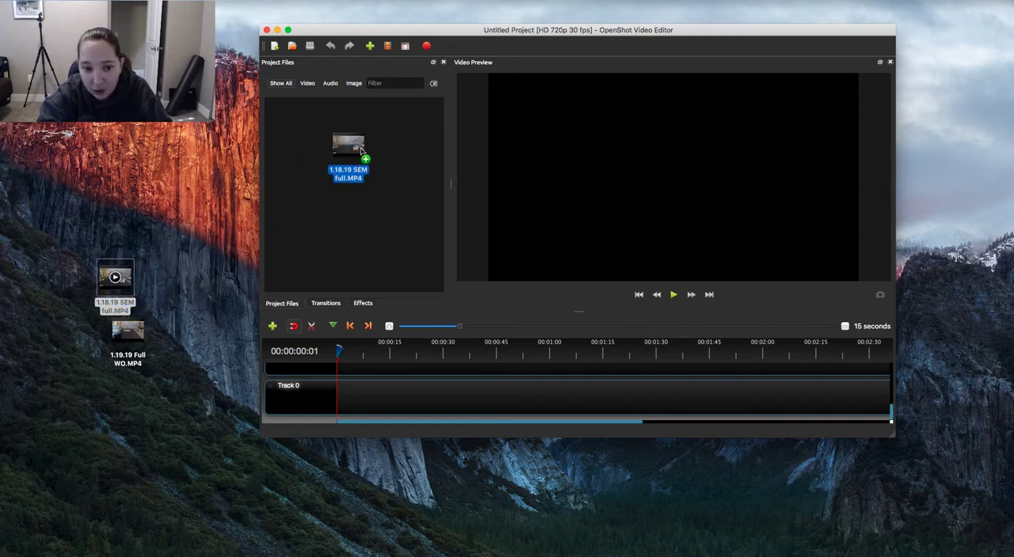
left_click_drag(361, 151, 362, 154)
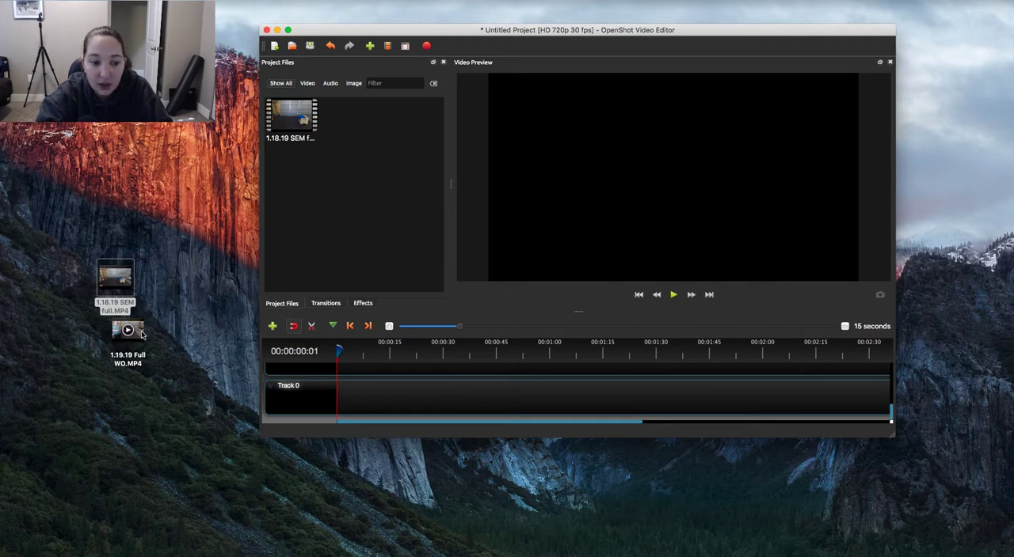
left_click_drag(135, 333, 346, 152)
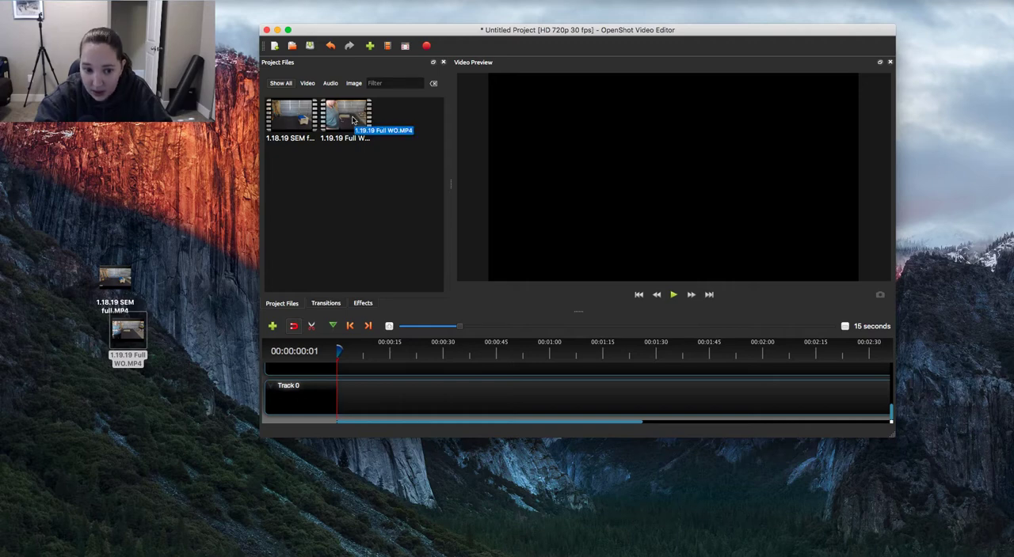
Add 1.19.19 Full WO.MP4 to Track 0 and align it with the start of the timeline
left_click(350, 118)
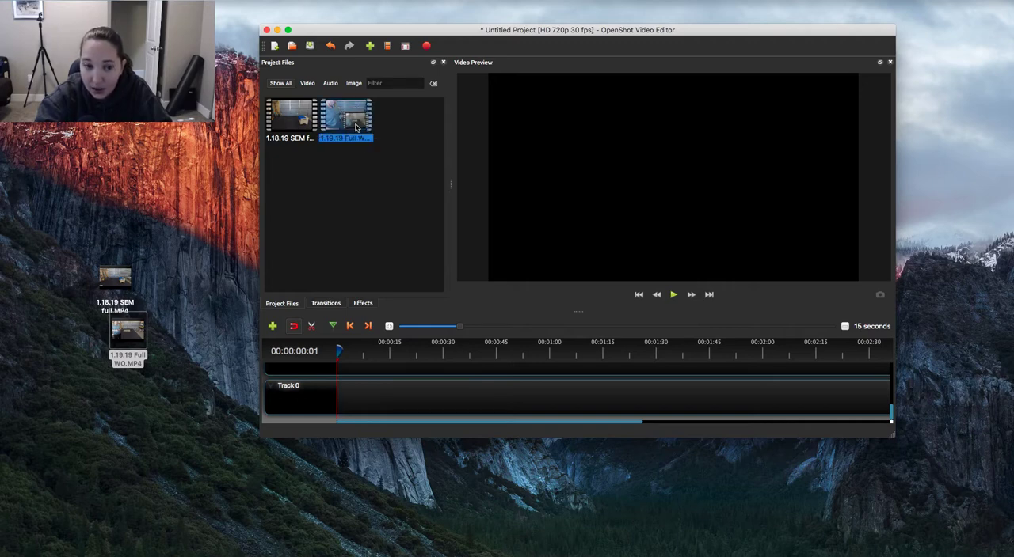
left_click_drag(356, 127, 408, 400)
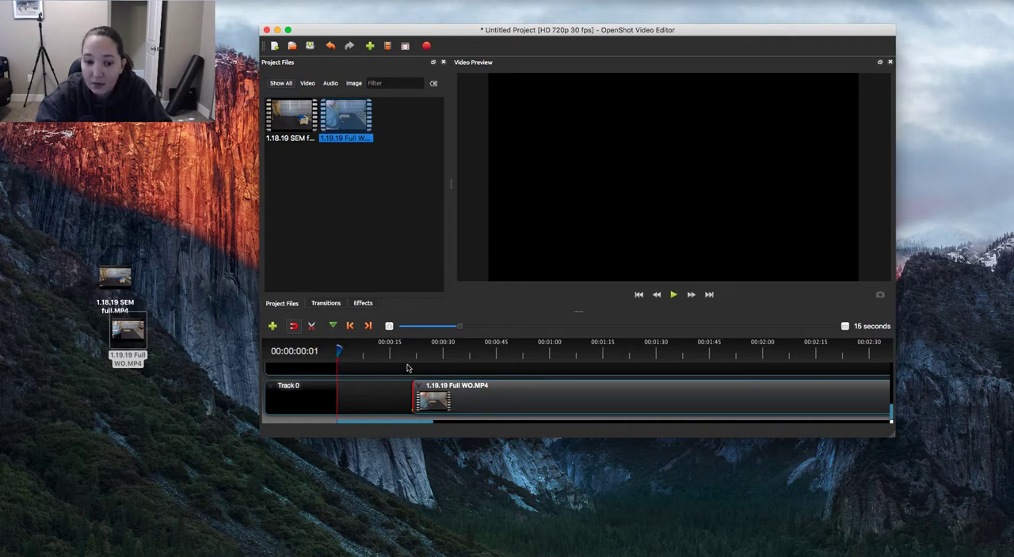
left_click_drag(477, 396, 402, 402)
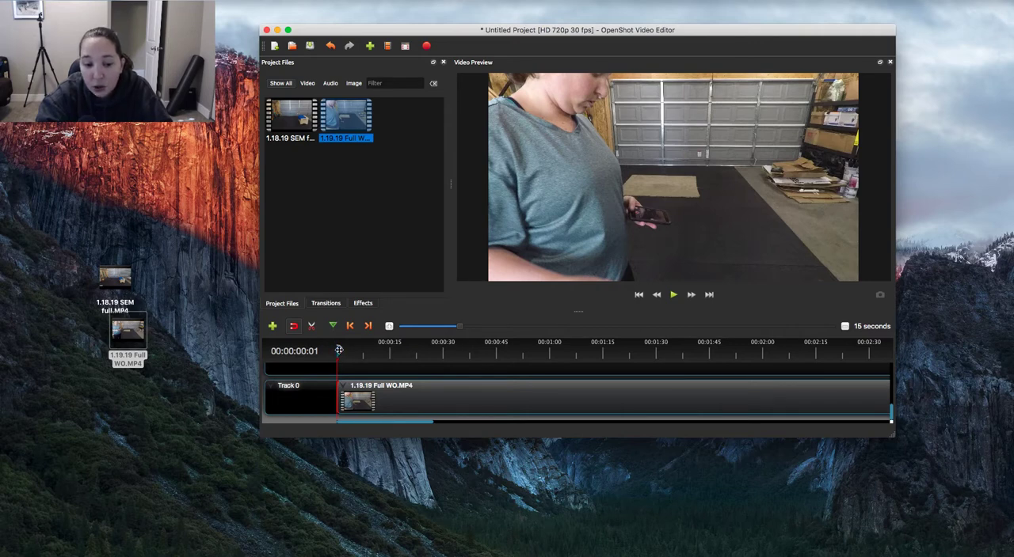
Slice the 1.19.19 Full WO.MP4 clip on Track 0 at 00:02:29:13, keeping both sides
left_click_drag(338, 349, 419, 351)
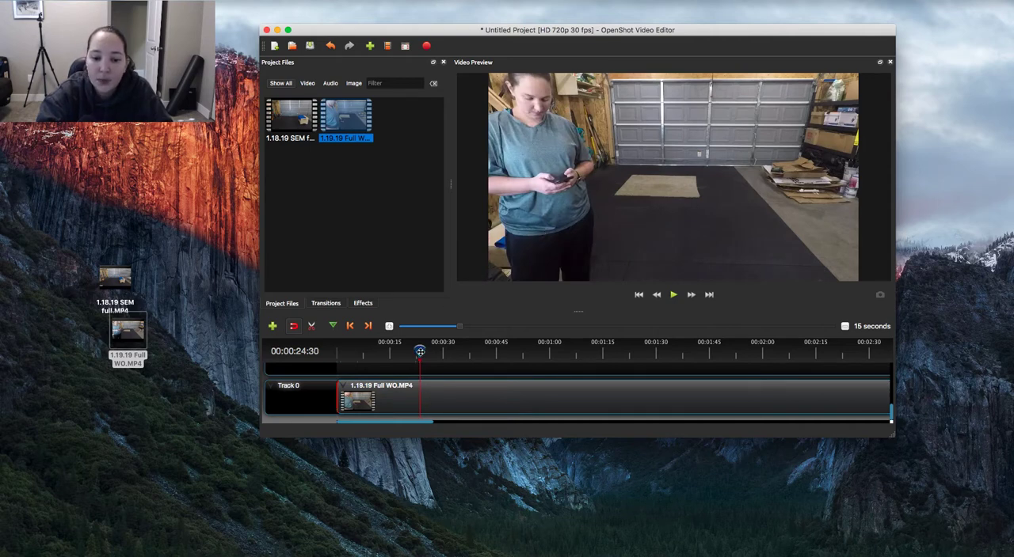
left_click_drag(418, 352, 621, 352)
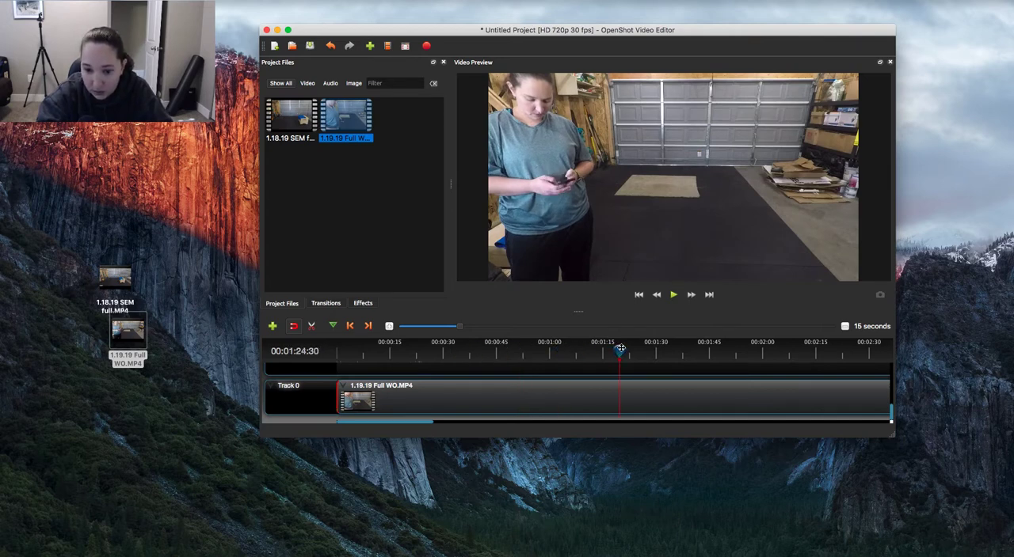
left_click_drag(619, 351, 772, 348)
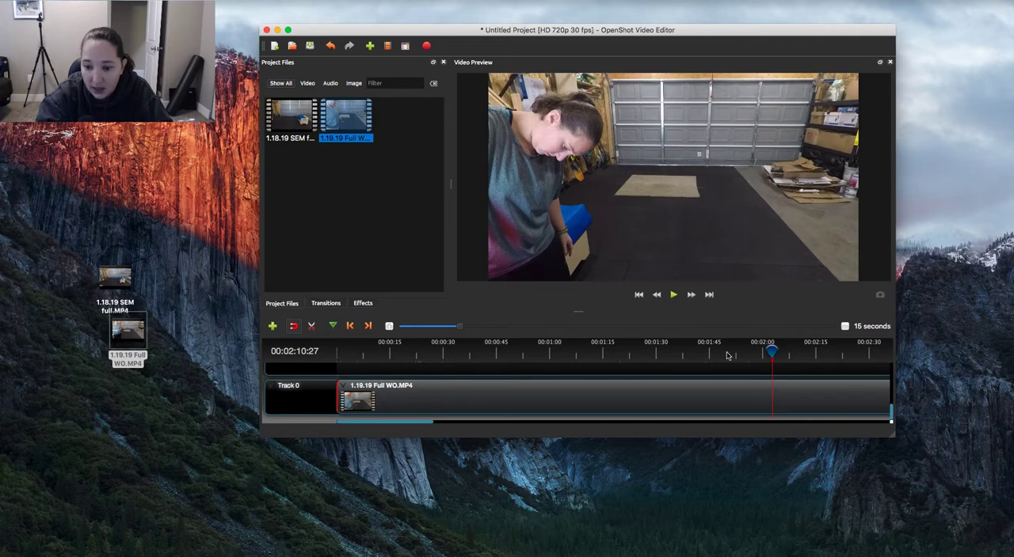
left_click(845, 327)
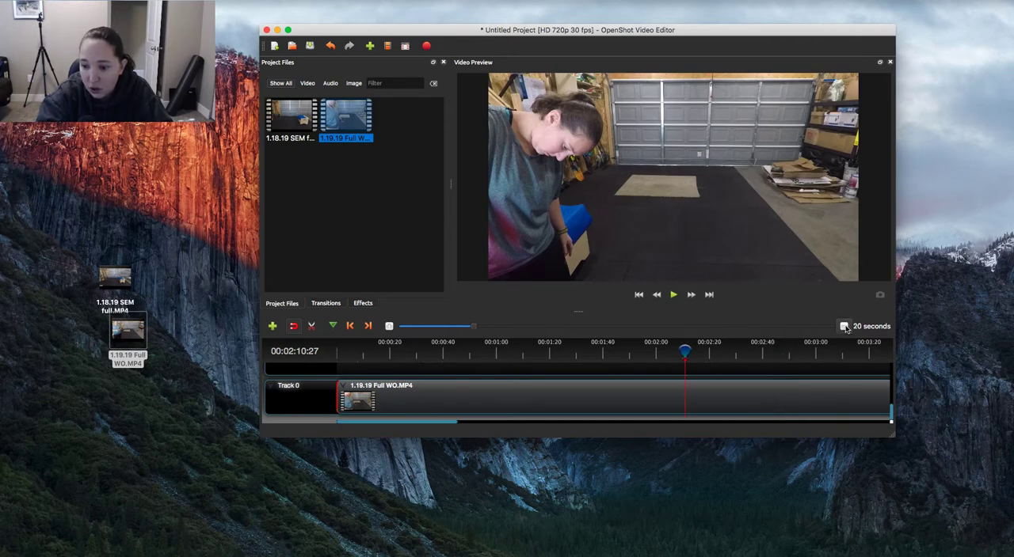
left_click(710, 352)
left_click_drag(736, 353, 783, 353)
left_click_drag(771, 354, 733, 358)
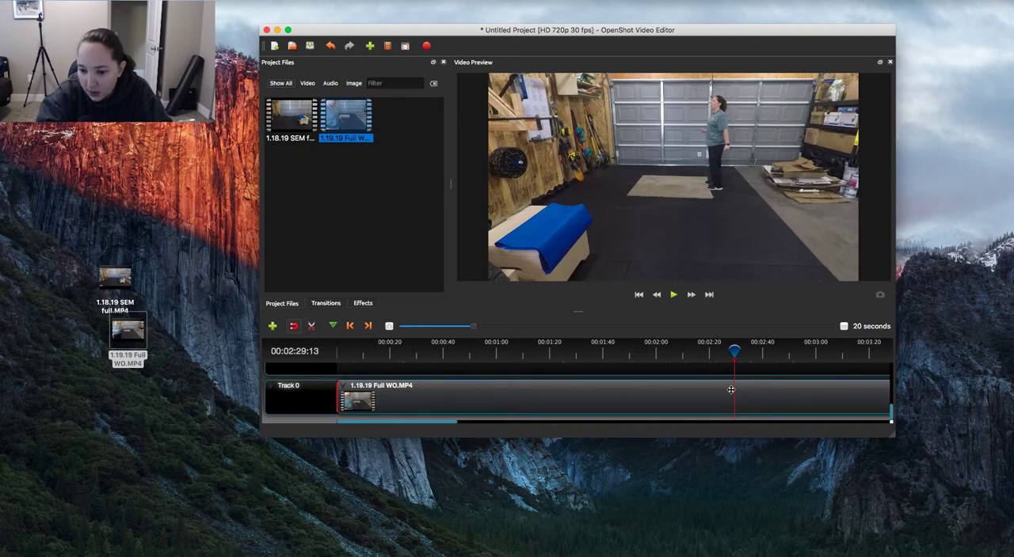
right_click(730, 391)
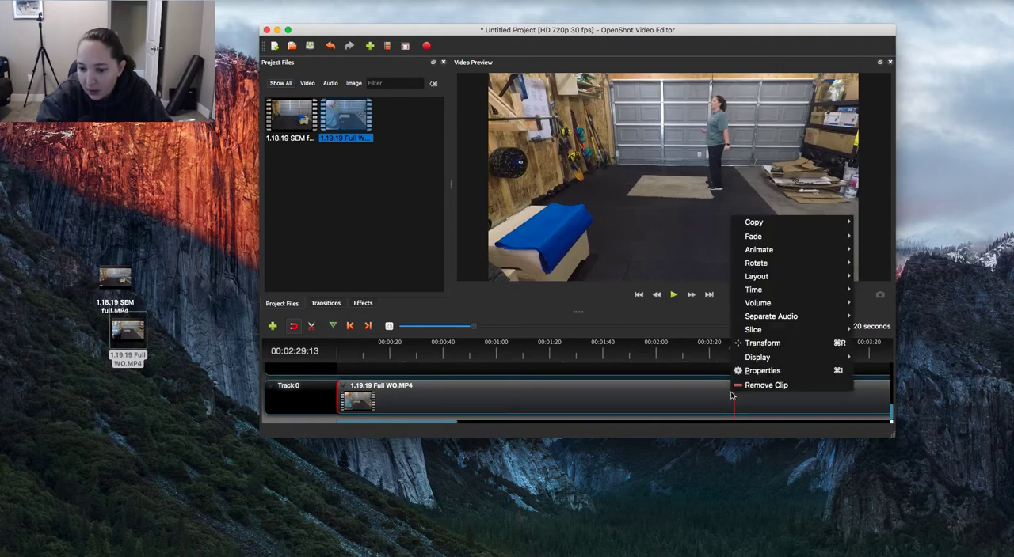
mouse_move(756, 333)
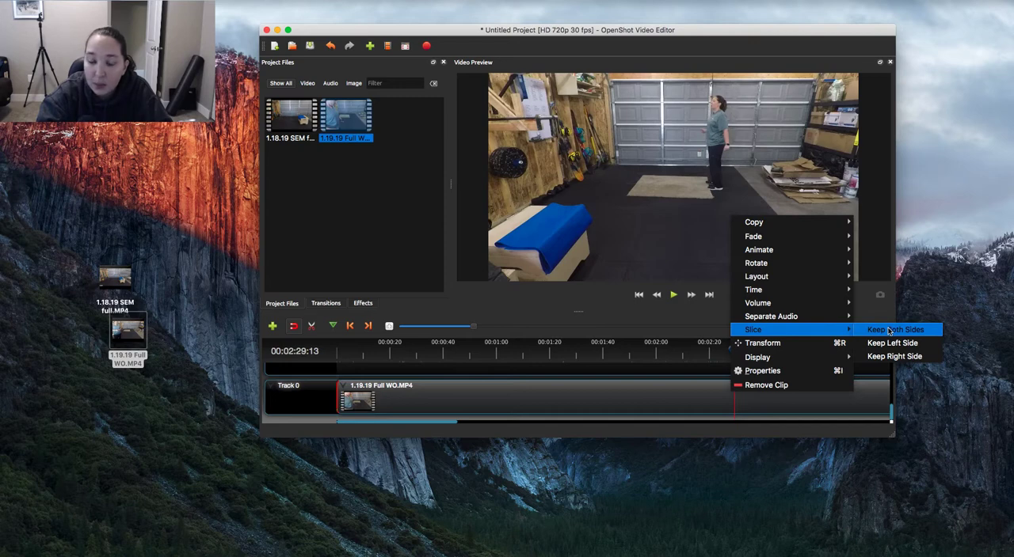
left_click(888, 330)
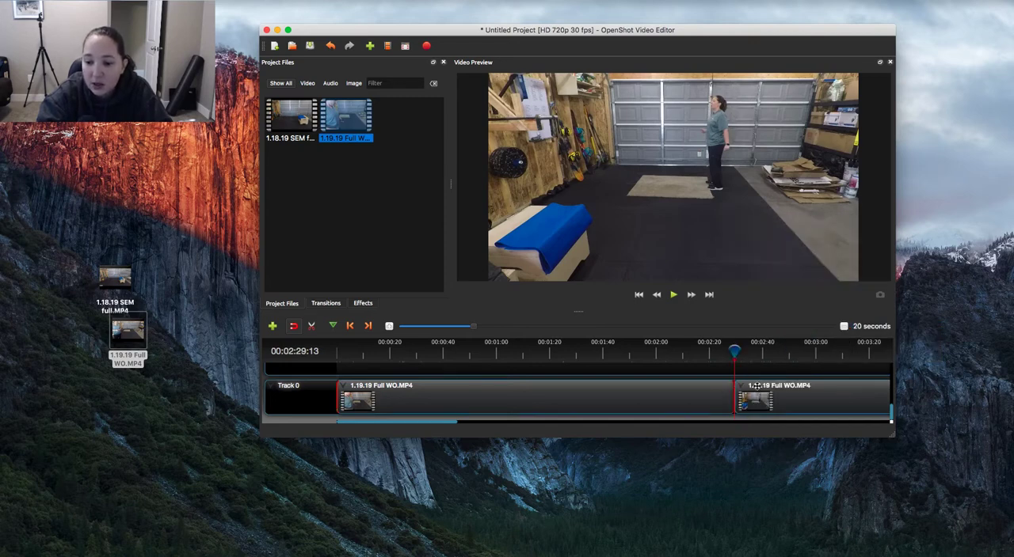
Delete the segment before the cut and move the remaining clip to the start of Track 0
left_click_drag(735, 351, 725, 352)
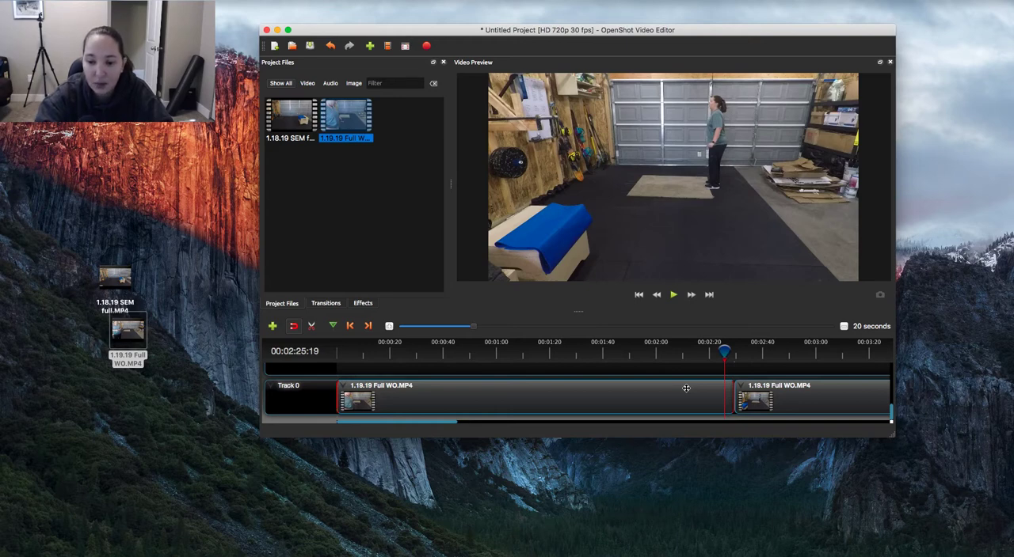
key("Delete")
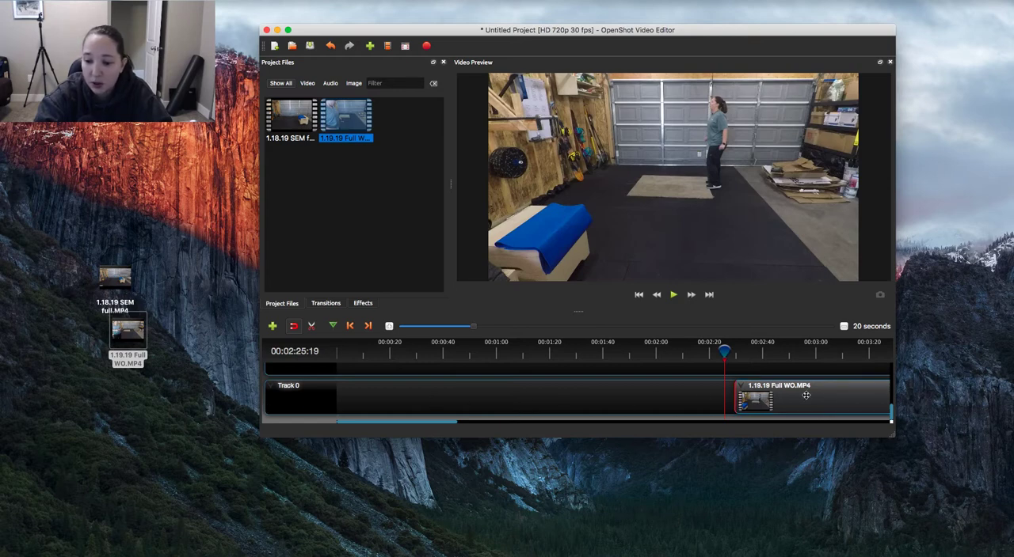
left_click_drag(823, 395, 419, 399)
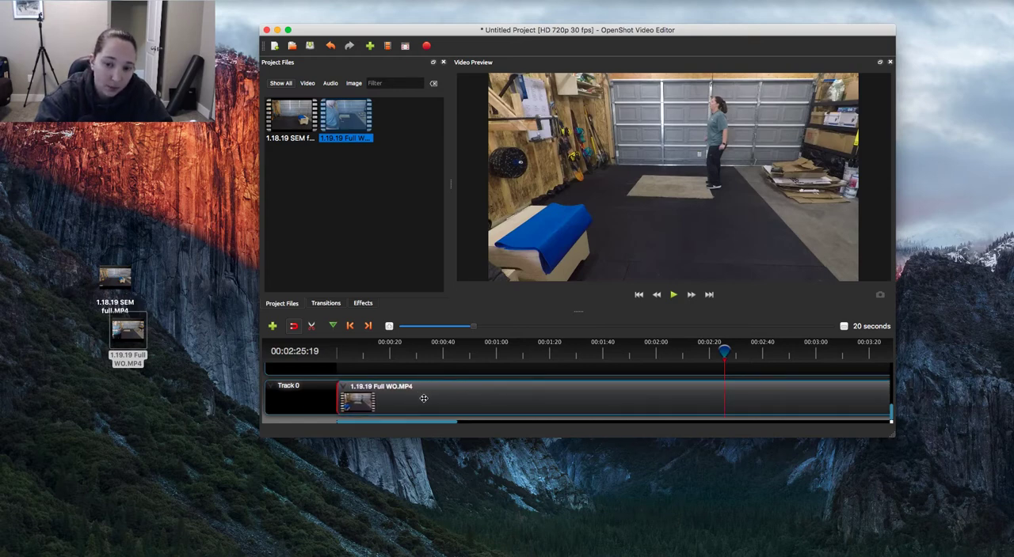
Play the trimmed clip briefly from the start of the timeline to check its opening
left_click_drag(725, 347, 297, 344)
key("space")
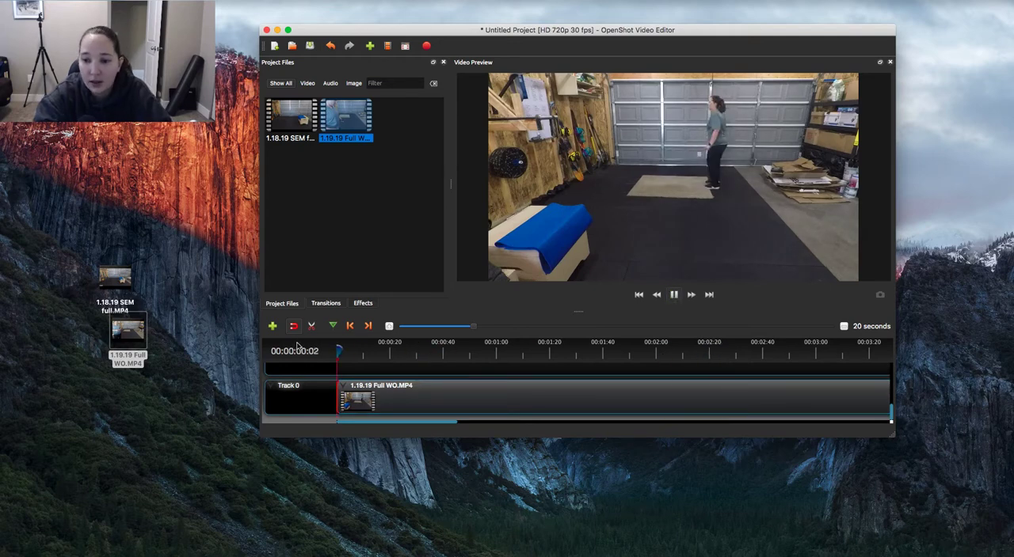
key("space")
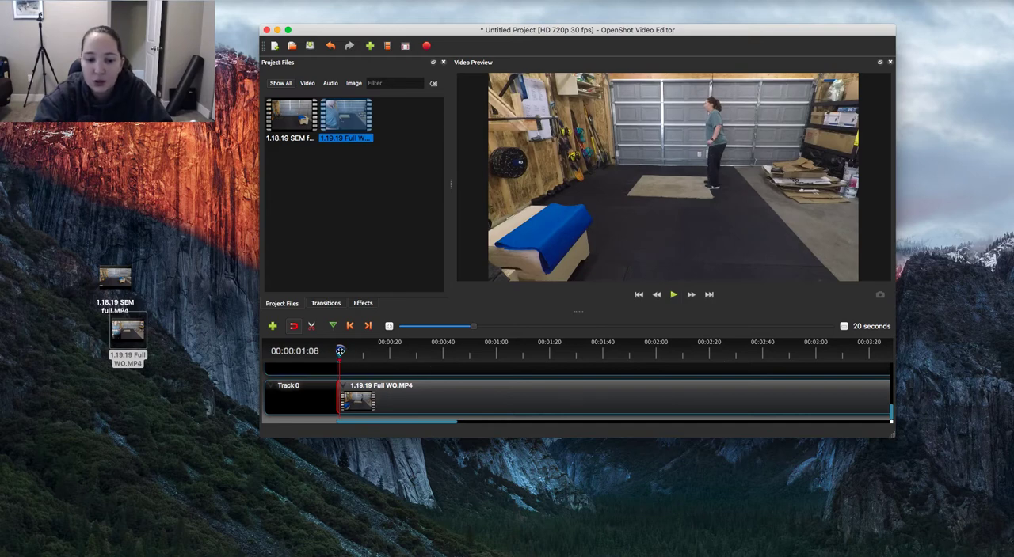
Slice the 1.19.19 Full WO.MP4 clip on Track 0 at 00:00:40:13, keeping both sides
left_click_drag(340, 349, 394, 353)
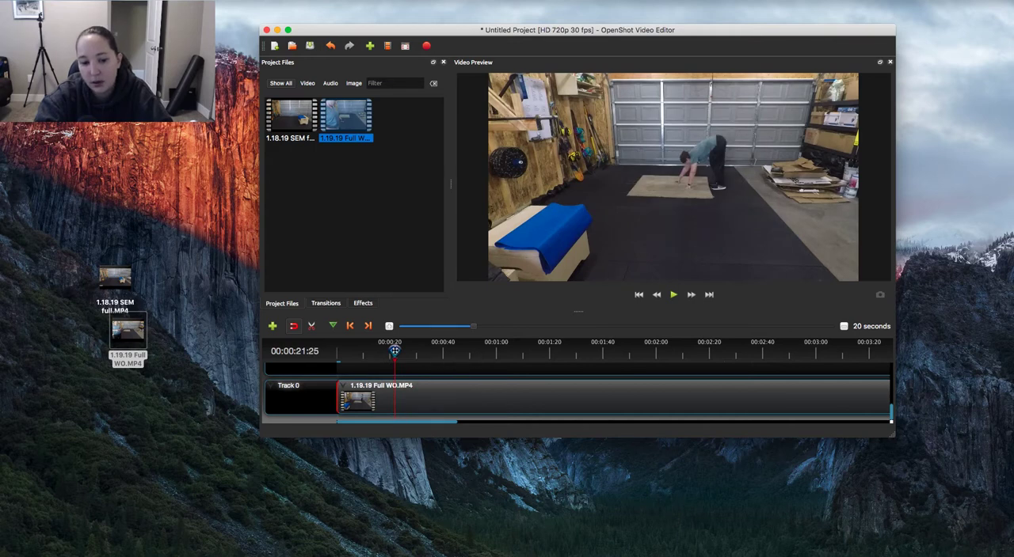
left_click_drag(395, 351, 444, 354)
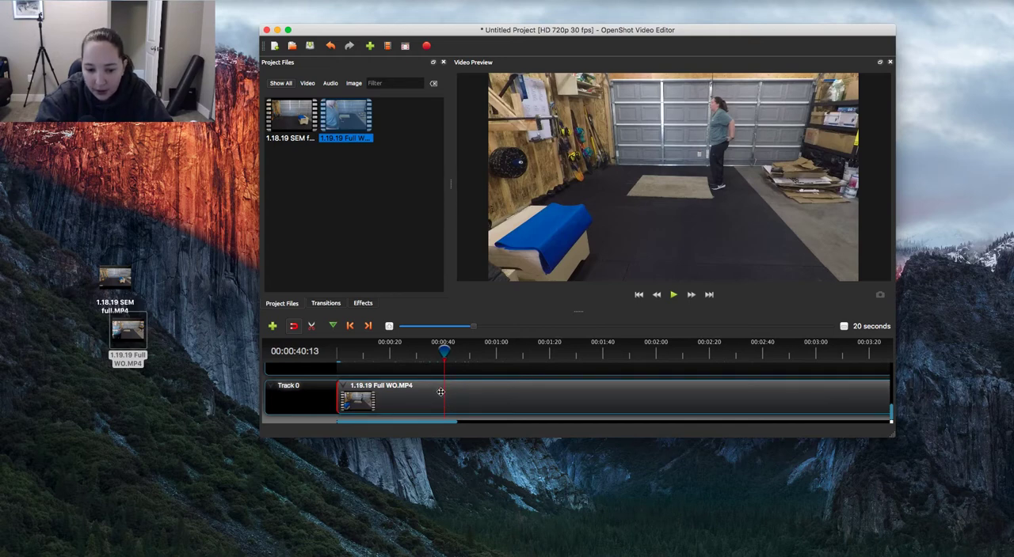
right_click(440, 392)
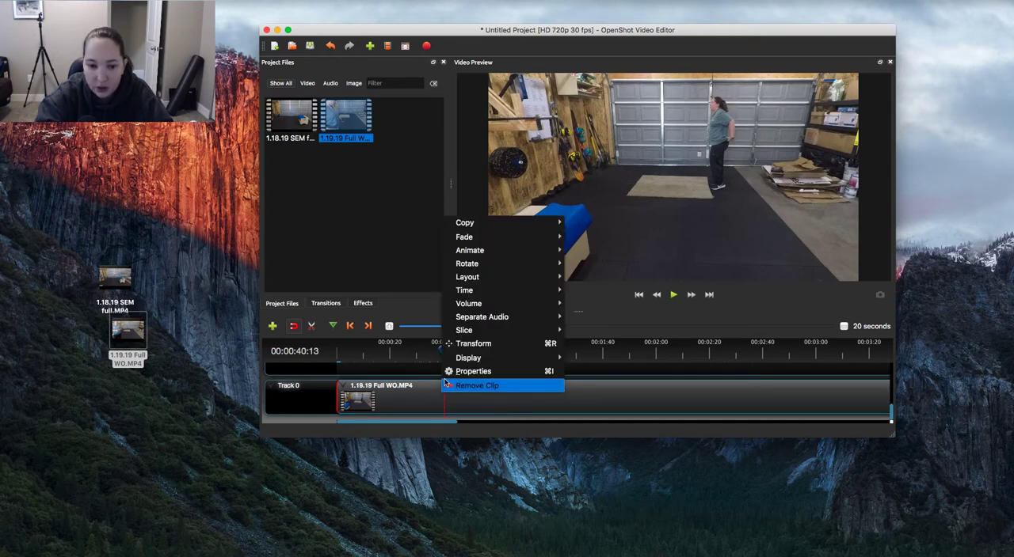
mouse_move(489, 332)
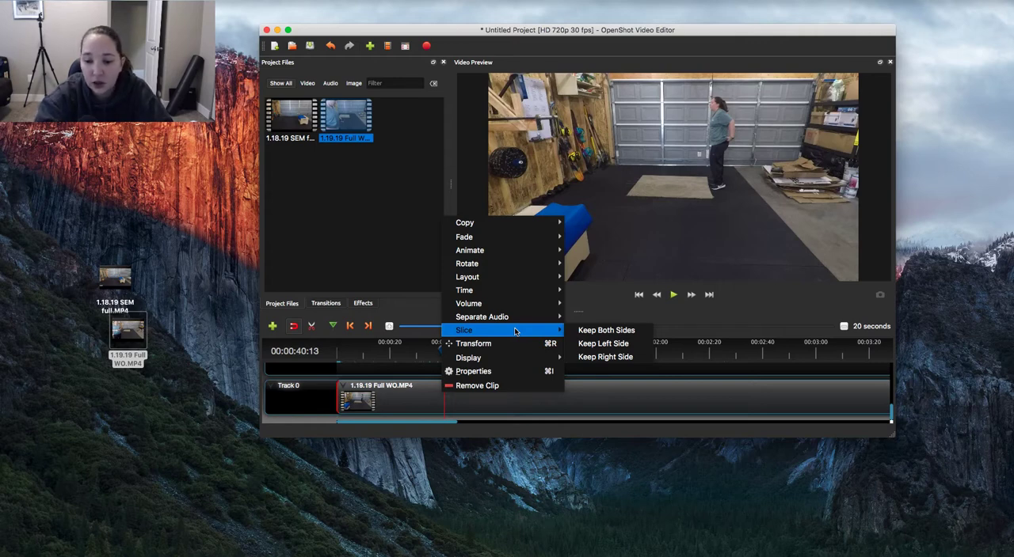
left_click(605, 331)
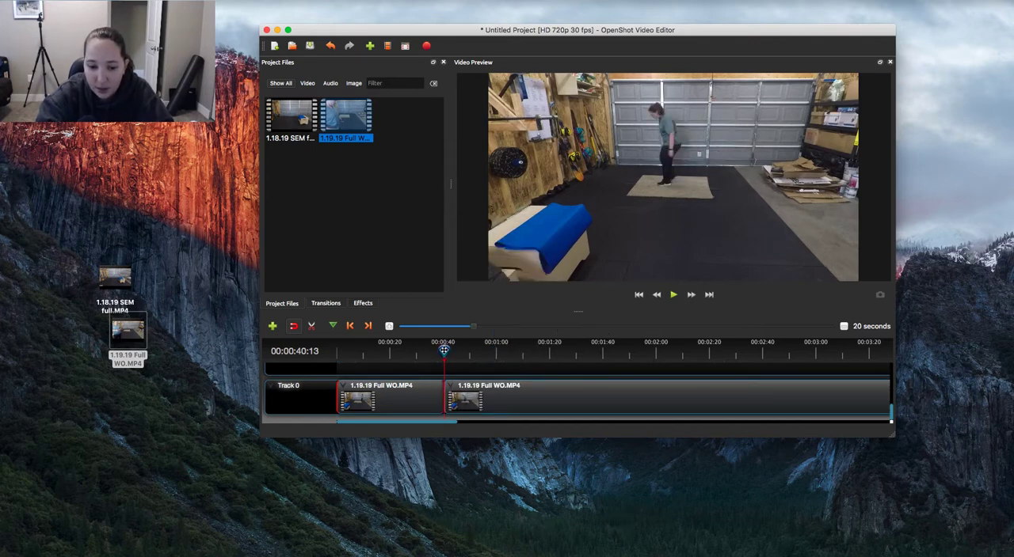
Slice the second clip at 00:00:45:13, keeping only its right side, and move it against the end of the first clip
left_click_drag(443, 350, 457, 350)
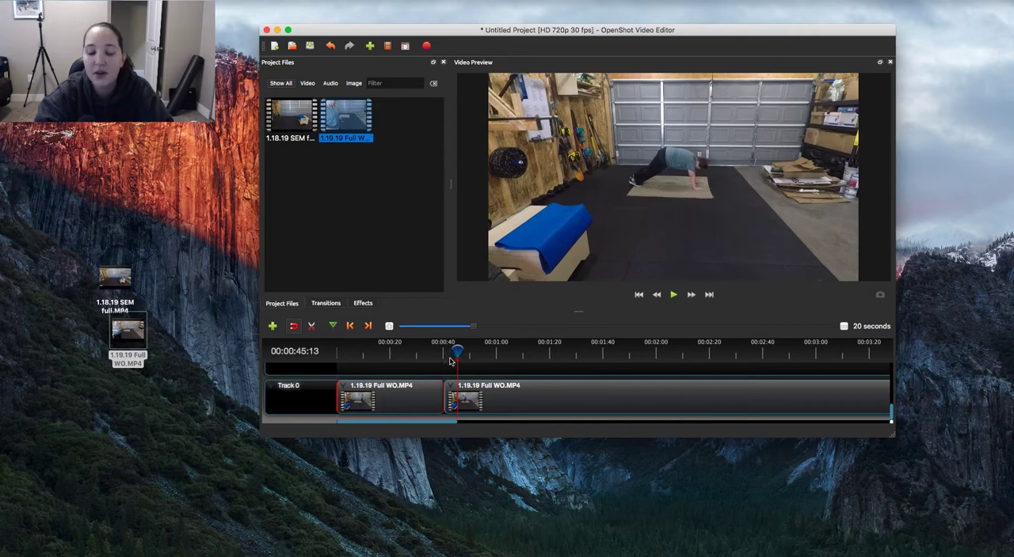
right_click(452, 402)
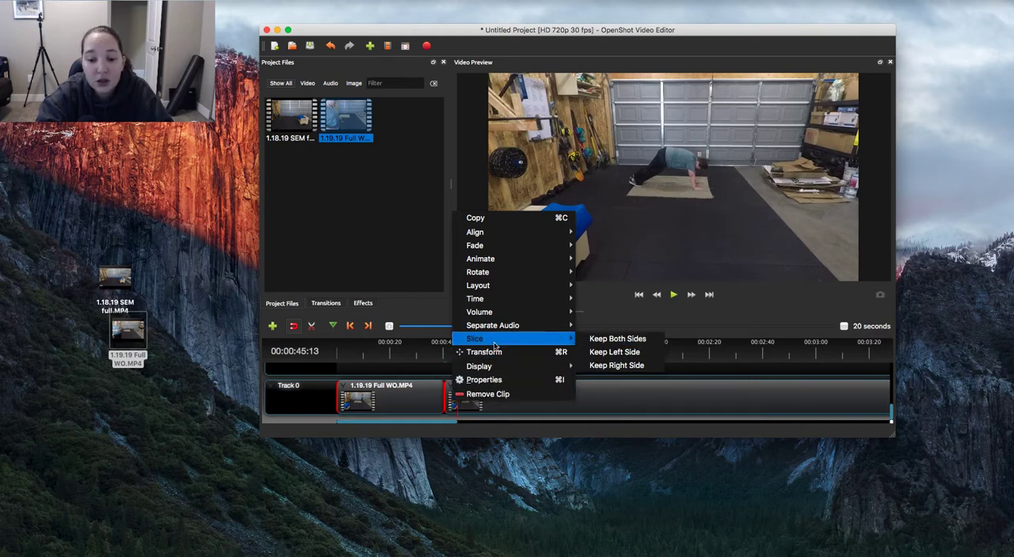
left_click(619, 367)
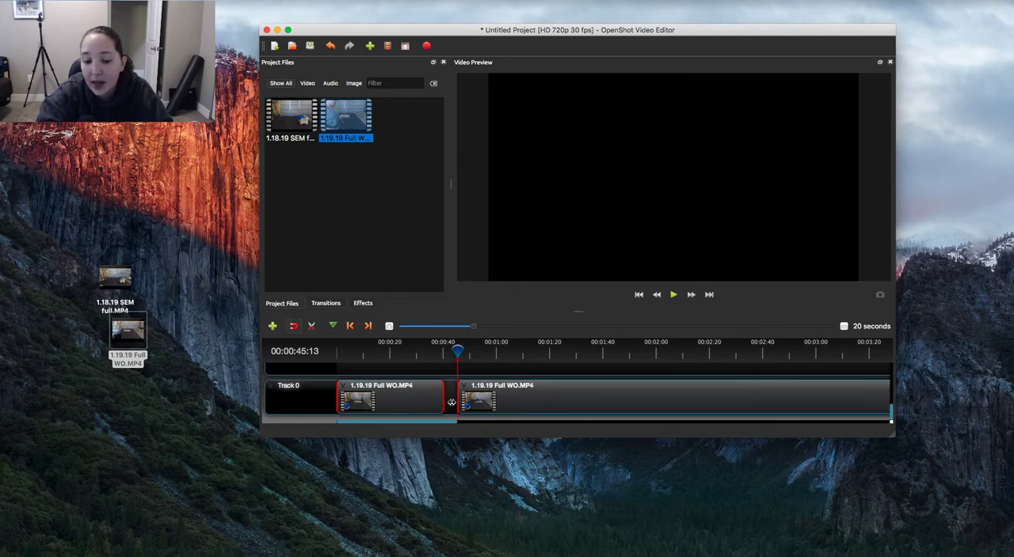
left_click(546, 398)
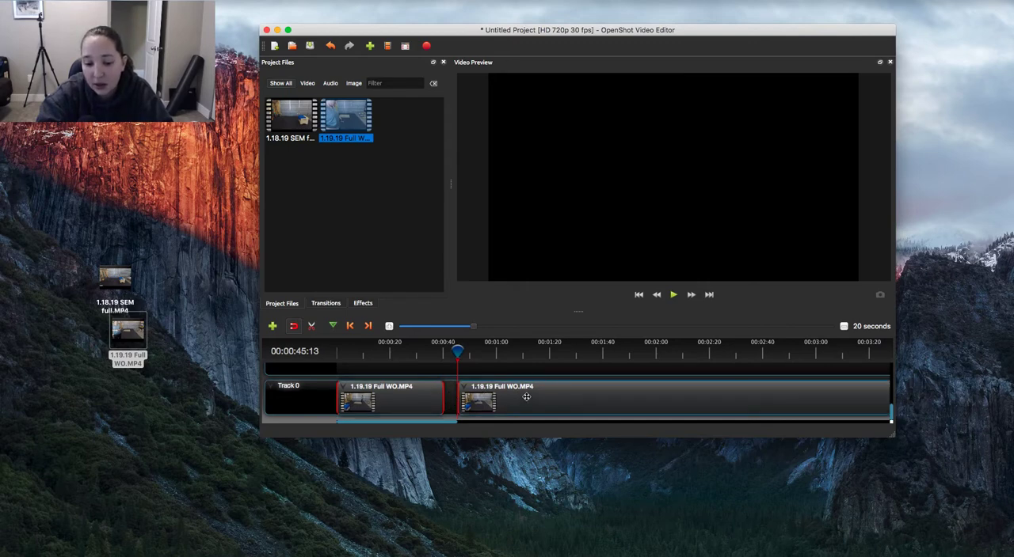
mouse_move(524, 398)
left_mouse_down()
mouse_move(500, 398)
mouse_move(511, 397)
left_mouse_up()
Play the timeline briefly across the join between the two clips to check the cut
left_click_drag(458, 348, 438, 353)
key("space")
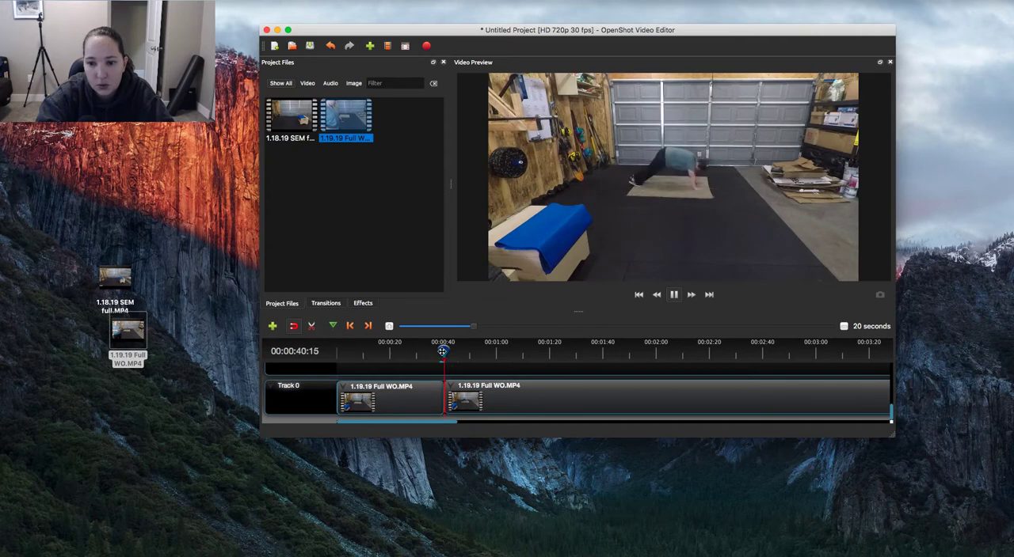
key("space")
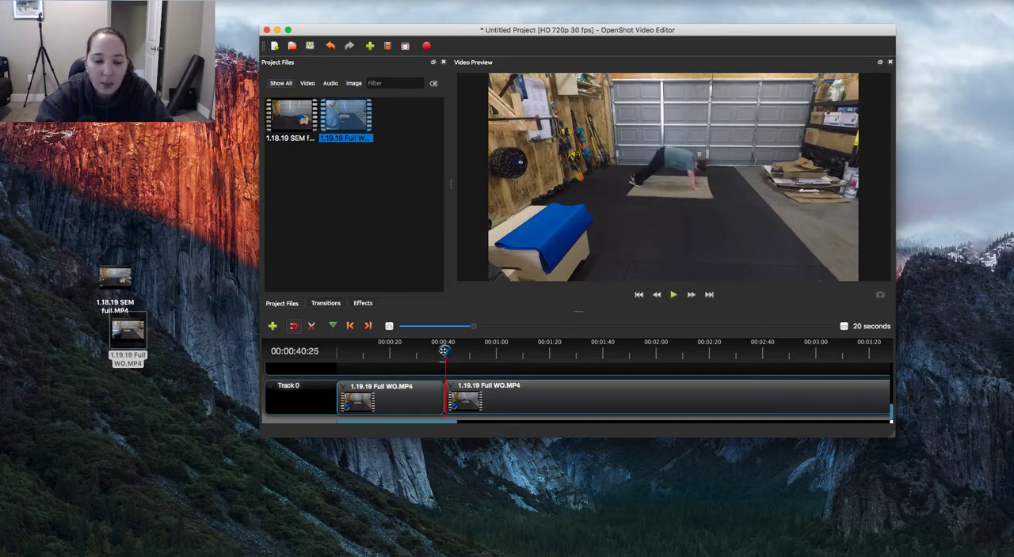
left_click_drag(444, 351, 446, 351)
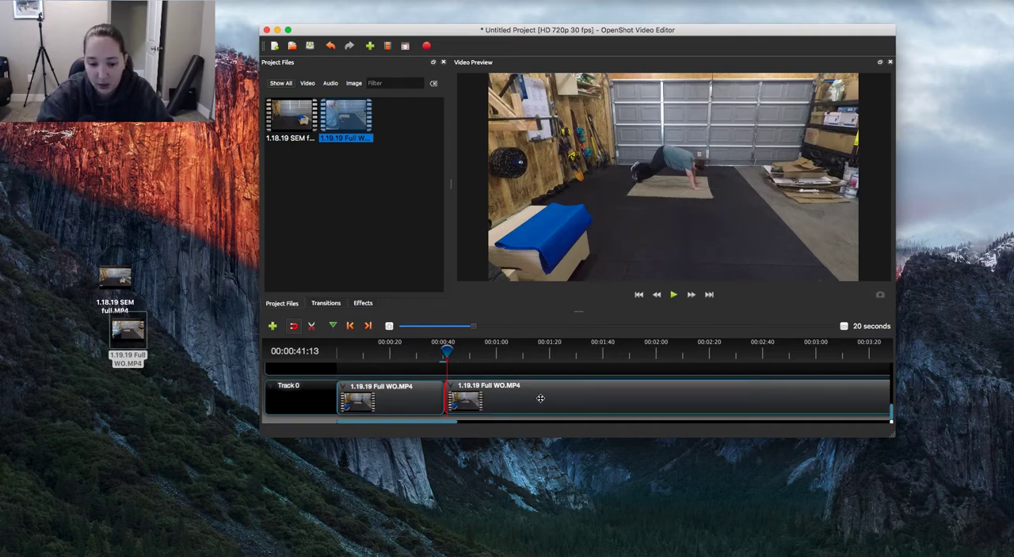
Remove the second 1.19.19 Full WO.MP4 clip from Track 0, leaving only the opening segment
right_click(520, 388)
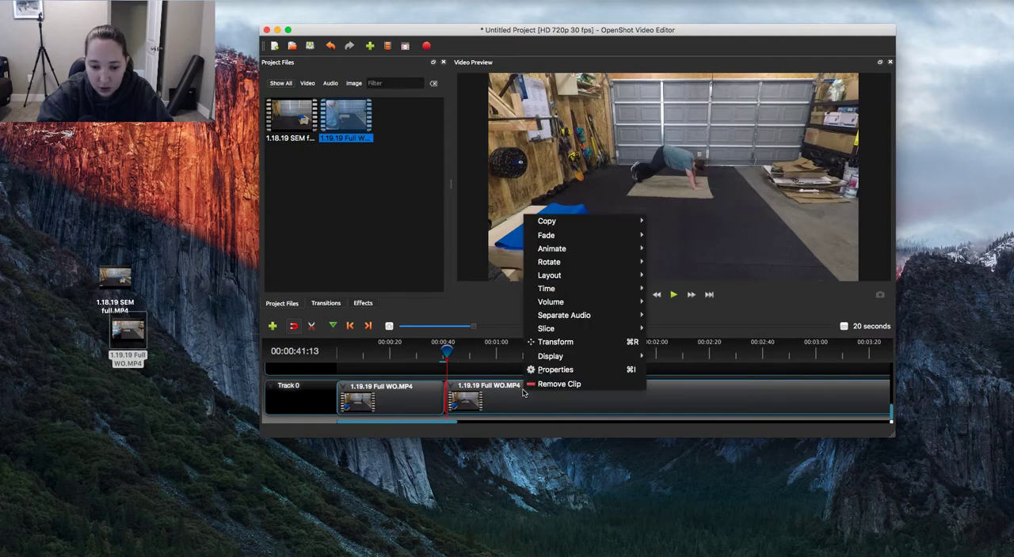
left_click(492, 403)
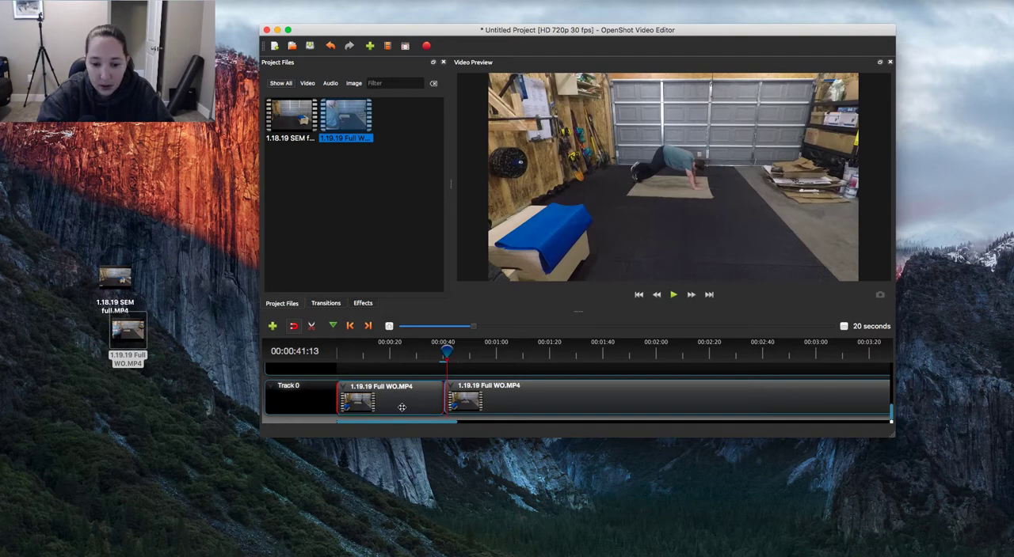
left_click(535, 395)
right_click(505, 400)
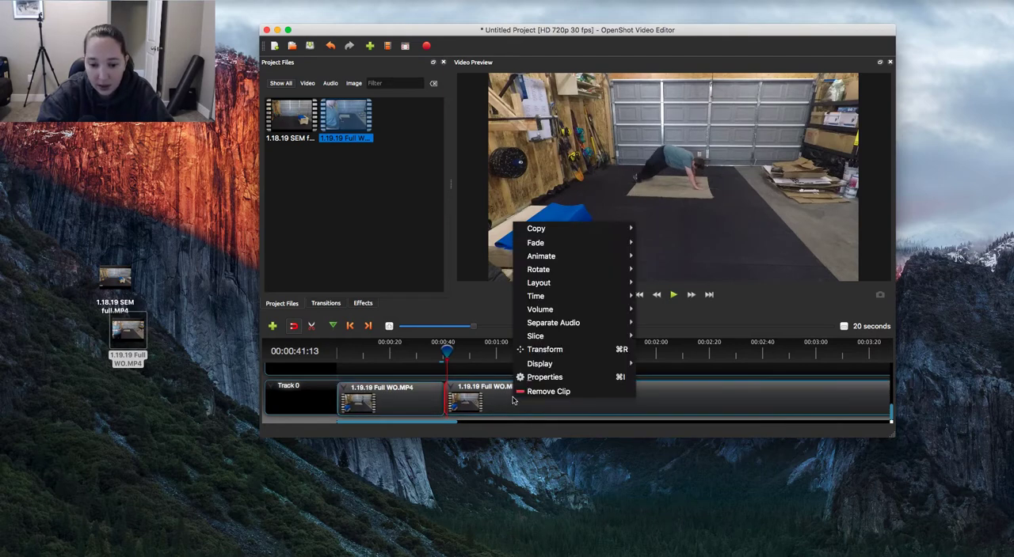
left_click(509, 407)
right_click(507, 402)
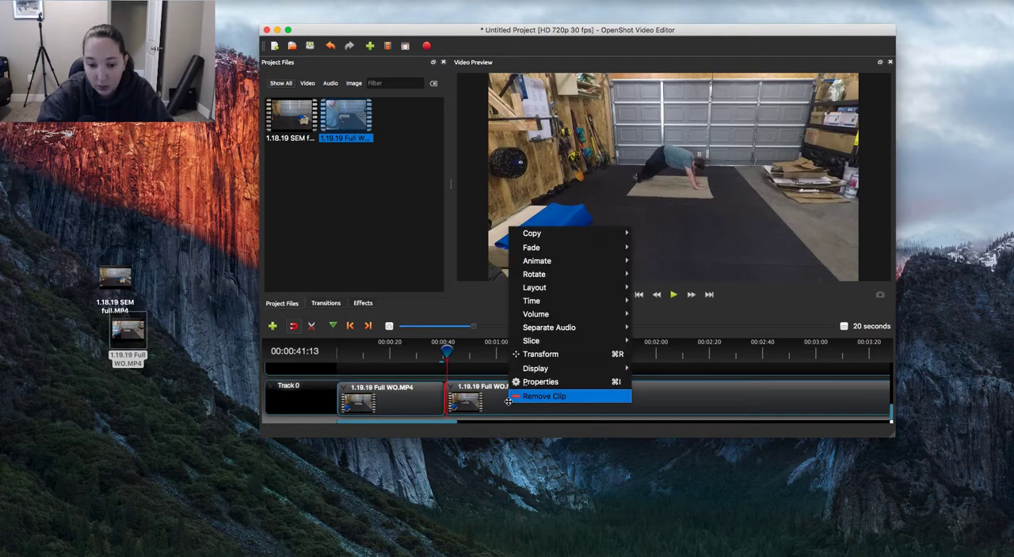
left_click(532, 399)
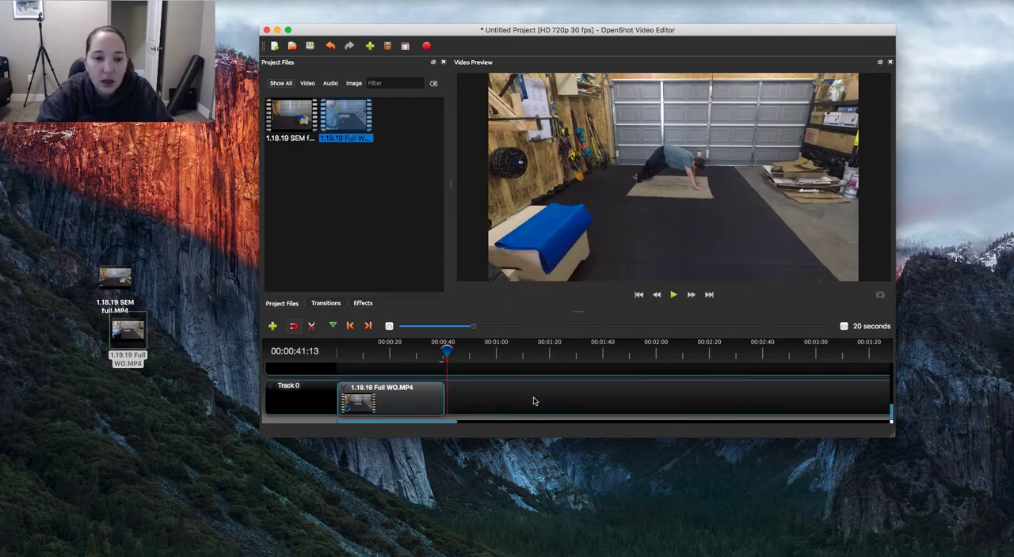
Add 1.18.19 SEM full.MP4 to Track 0 directly after the first clip and set the playhead to 00:00:37:13
left_click(308, 123)
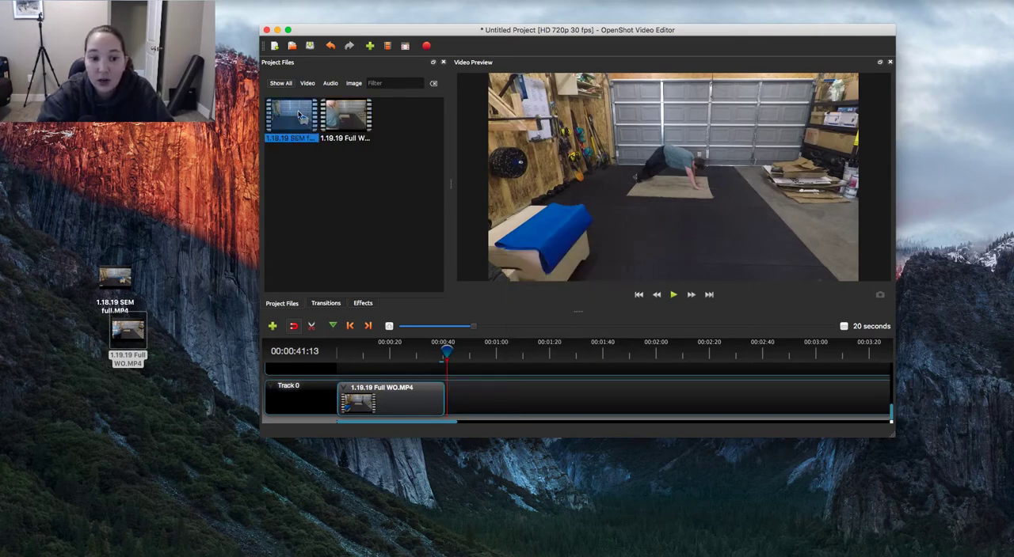
left_click_drag(285, 117, 445, 395)
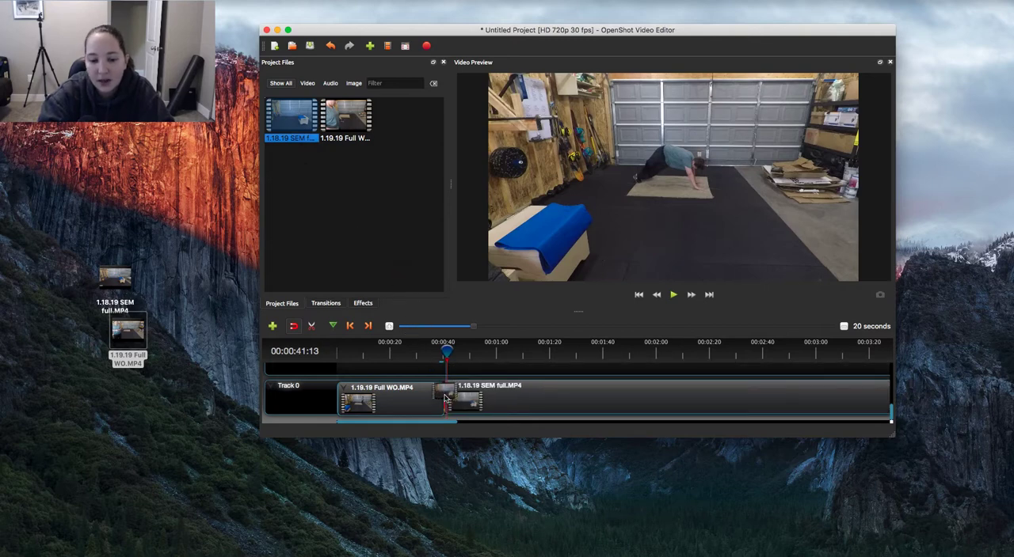
left_click_drag(447, 353, 438, 357)
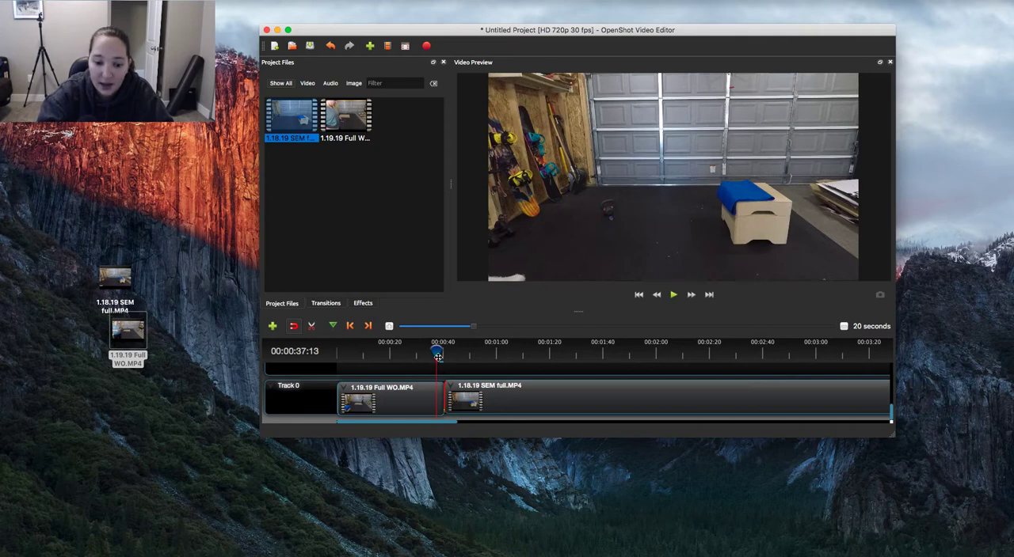